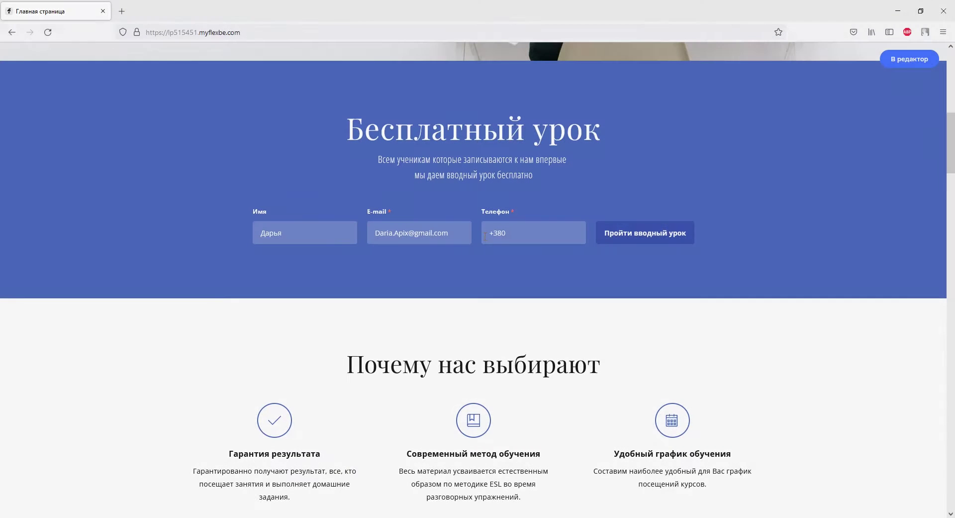
# Step: Enter the test phone number and submit the Flexbe free-lesson sign-up form
pyautogui.write('930000000')
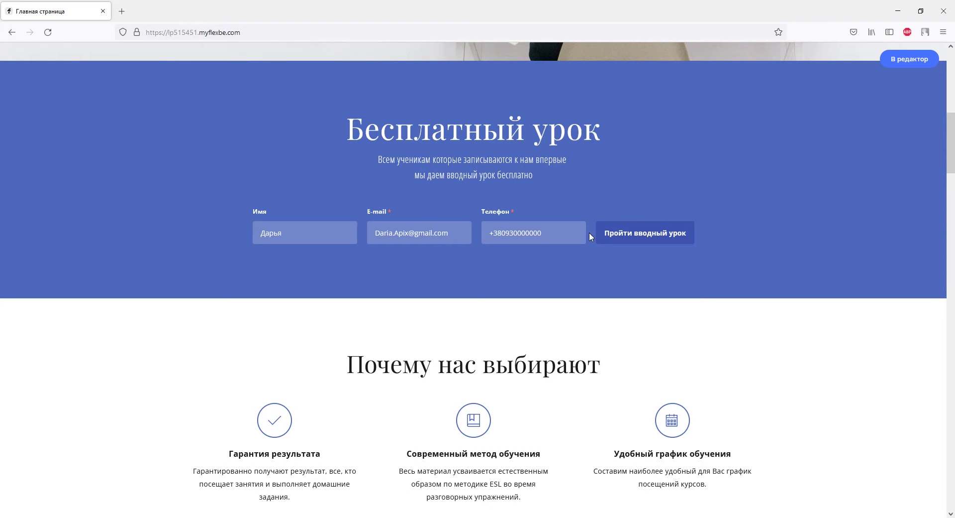
pyautogui.click(617, 228)
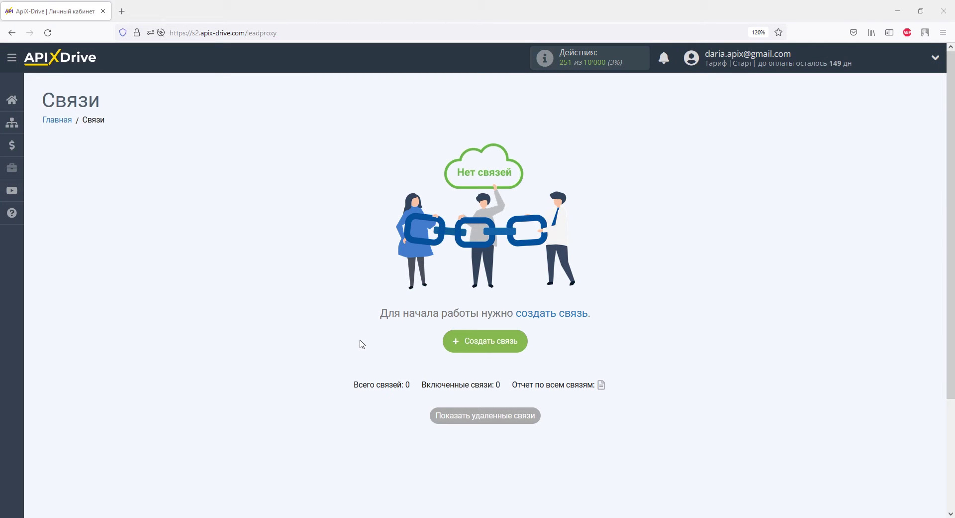
# Step: Create a new connection with Flexbe as the data source system
pyautogui.click(455, 342)
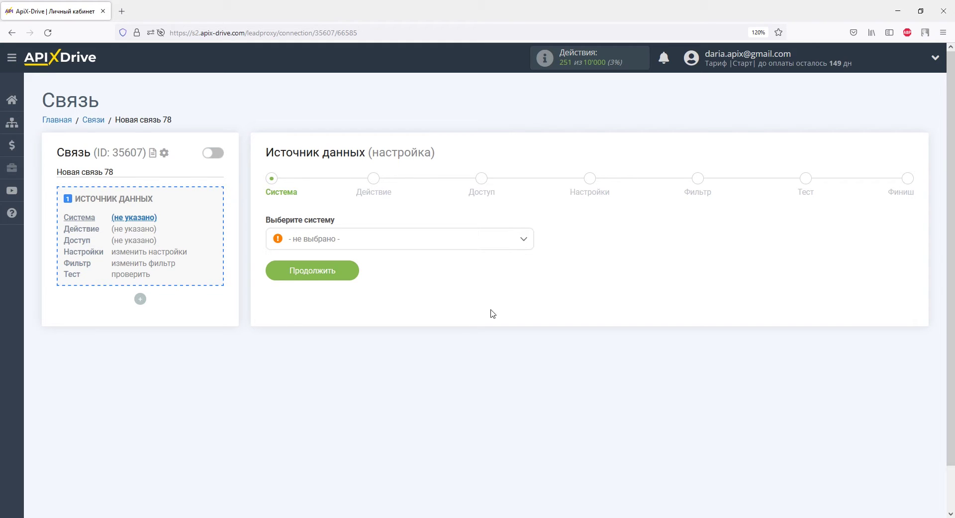
pyautogui.click(523, 239)
pyautogui.moveTo(529, 265); pyautogui.dragTo(529, 295)
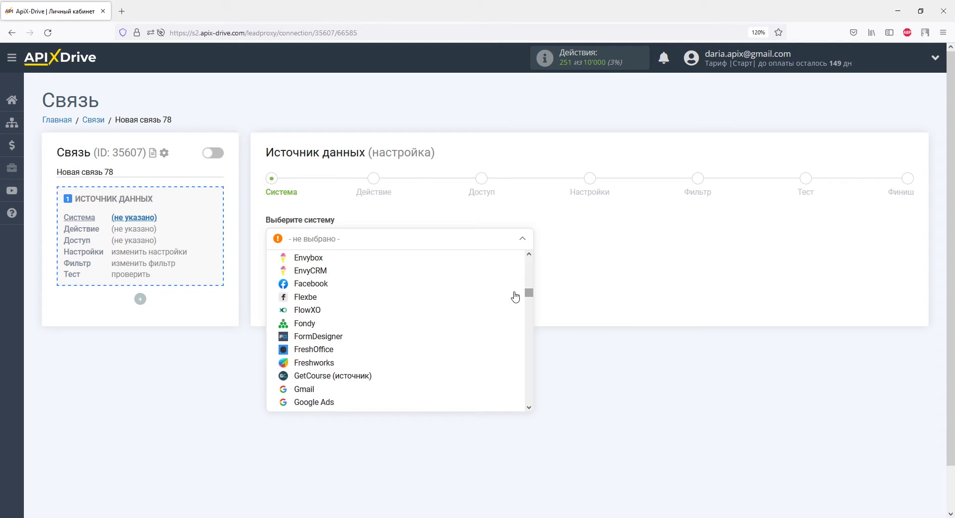
pyautogui.click(326, 298)
pyautogui.click(346, 271)
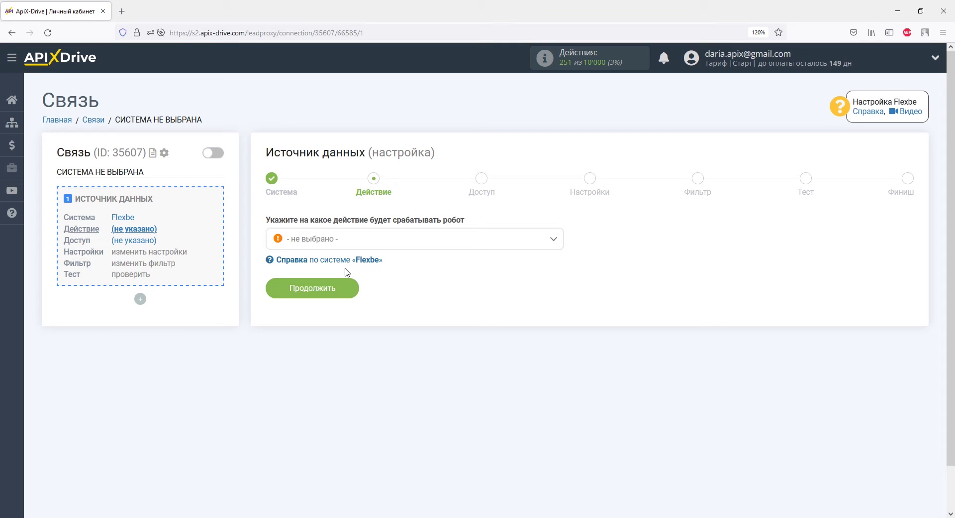
# Step: Set the Flexbe action to 'Получить данные' and advance to the access step
pyautogui.click(349, 240)
pyautogui.click(350, 299)
pyautogui.click(348, 293)
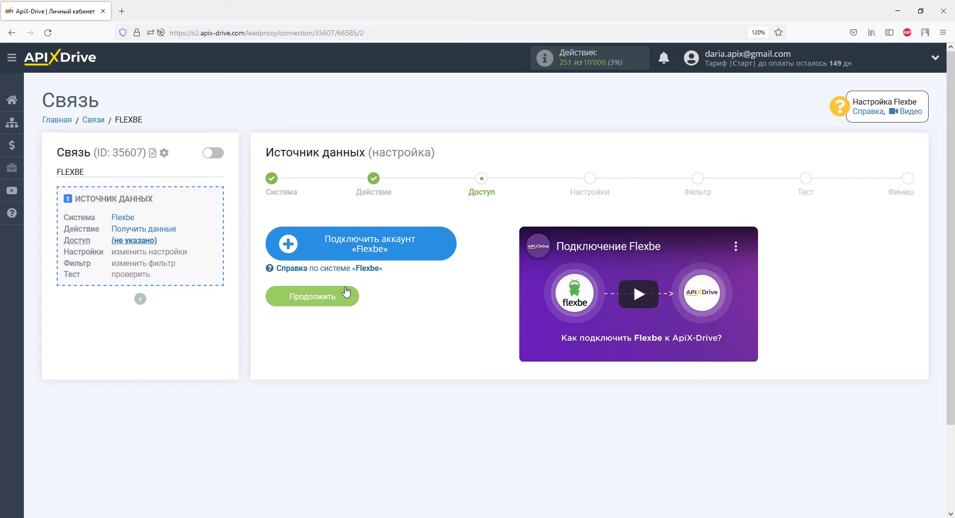
# Step: Connect and save a Flexbe account, then advance to the settings step showing the webhook URL
pyautogui.click(309, 243)
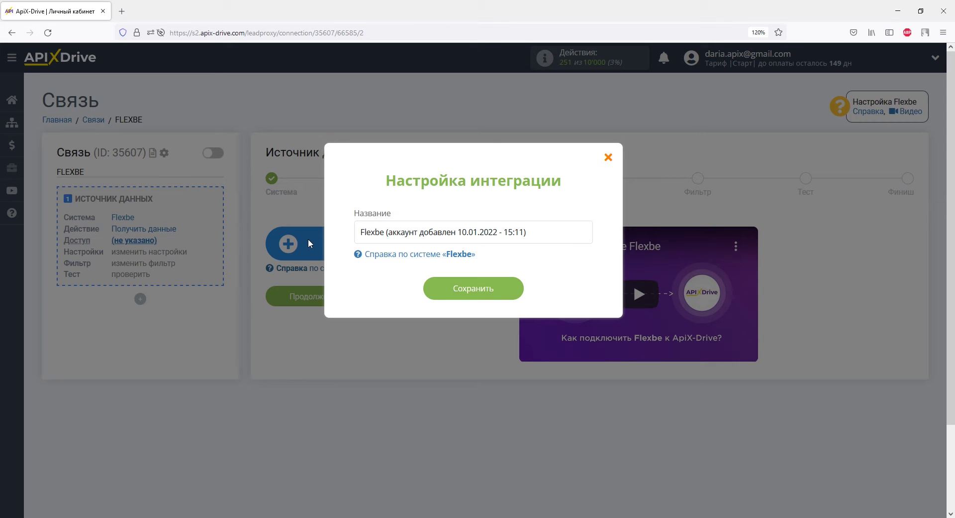
pyautogui.click(437, 288)
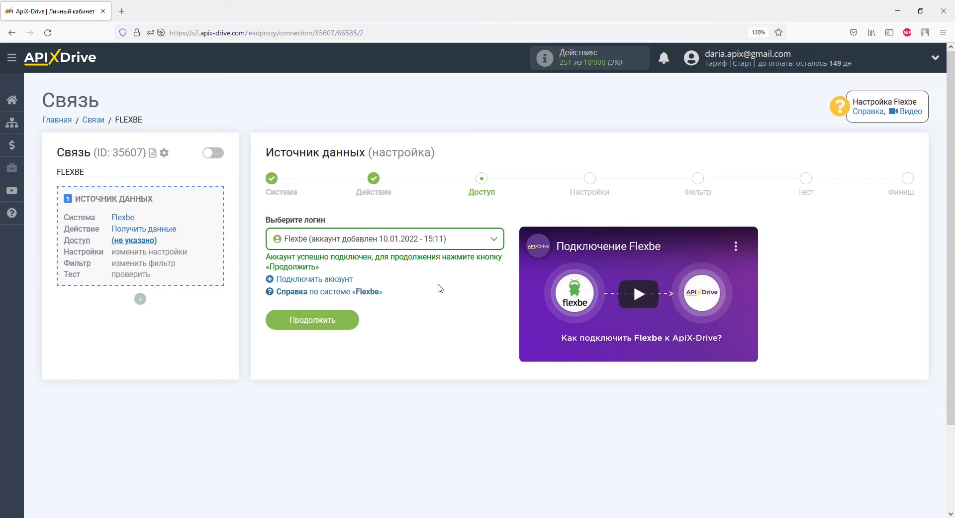
pyautogui.click(342, 320)
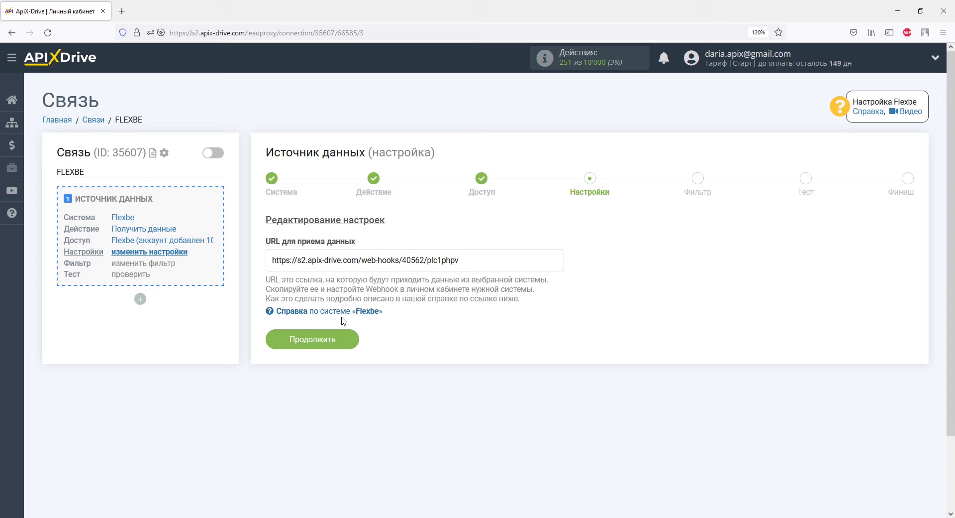
# Step: Copy the webhook address from the 'URL для приема данных' field
pyautogui.moveTo(460, 261); pyautogui.dragTo(271, 265)
pyautogui.rightClick(271, 266)
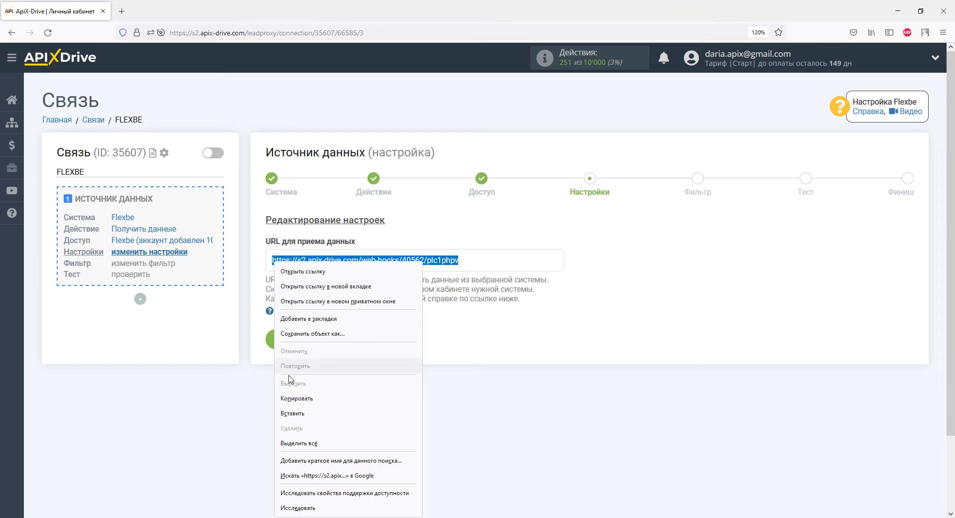
pyautogui.click(293, 397)
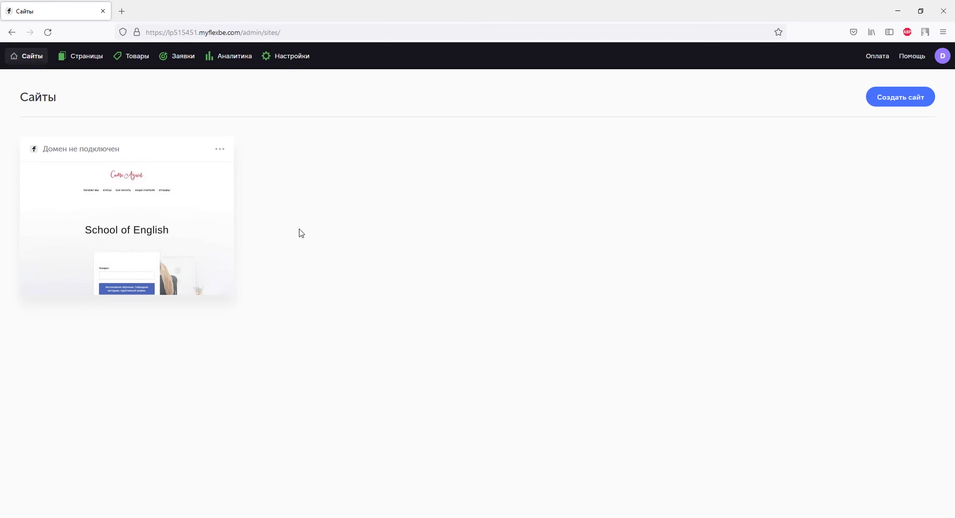
# Step: Save Webhook #1 with the pasted ApiX-Drive URL in Flexbe's API settings, then return to Сайты
pyautogui.click(287, 59)
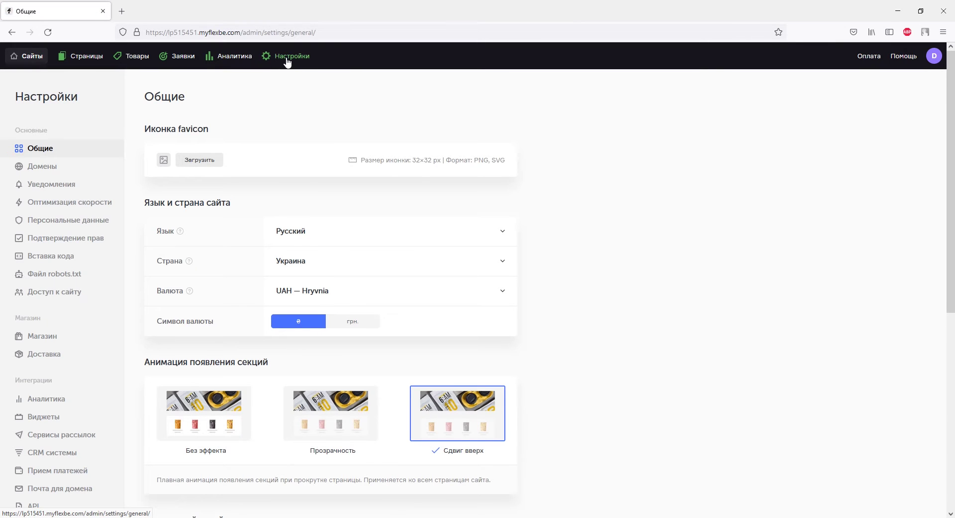
pyautogui.scroll(-3, 287, 82)
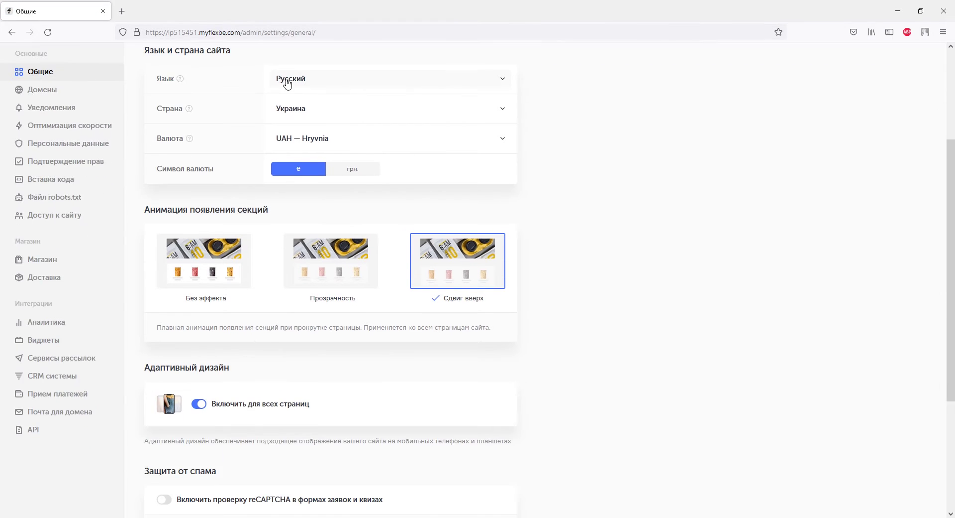
pyautogui.click(43, 431)
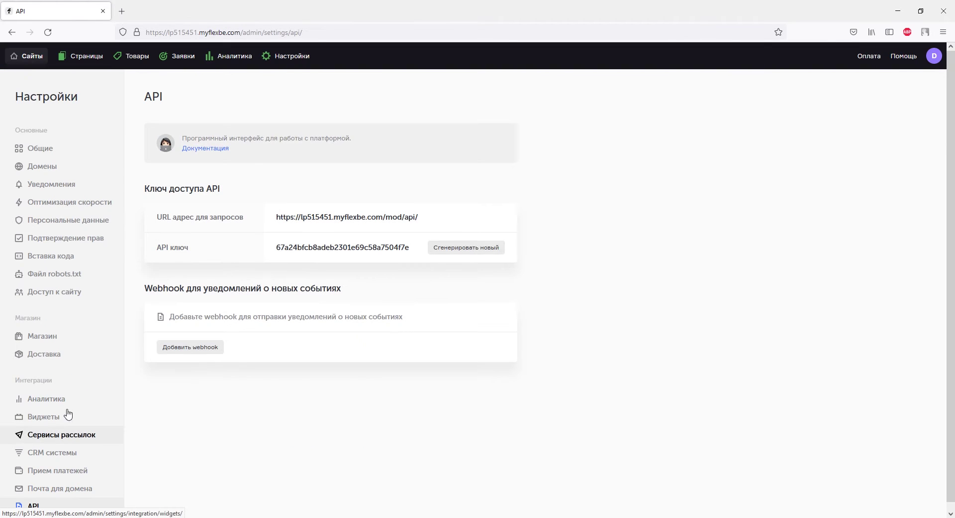
pyautogui.click(173, 352)
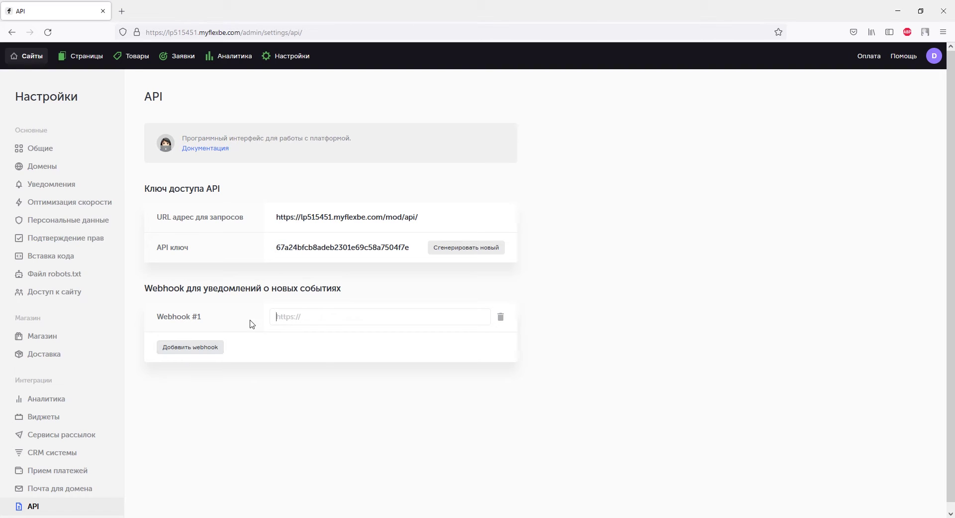
pyautogui.rightClick(274, 316)
pyautogui.click(294, 387)
pyautogui.click(469, 321)
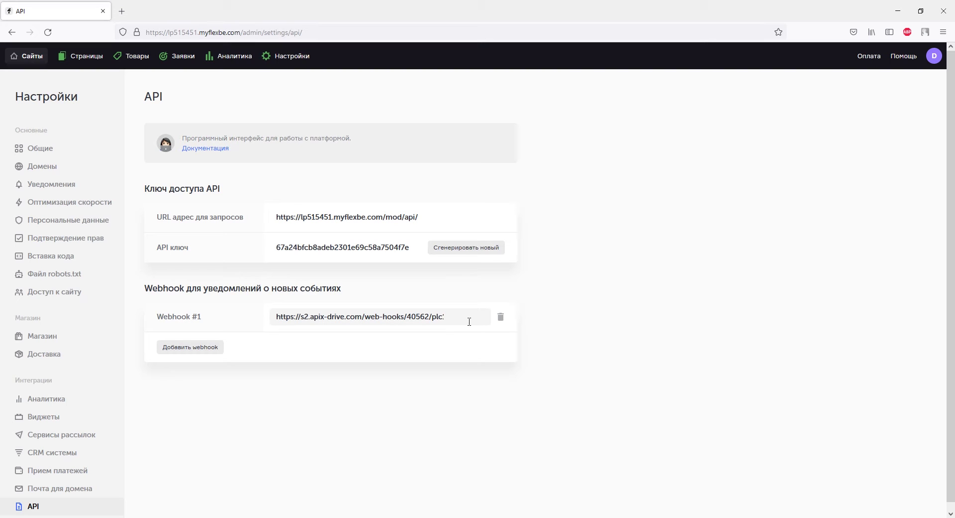
pyautogui.click(20, 58)
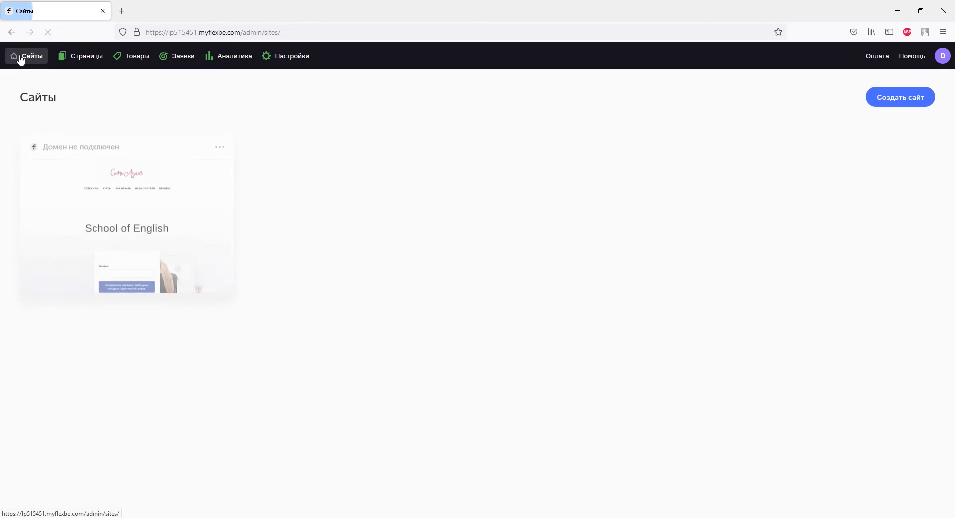
# Step: Submit a test name, e-mail and phone through the School of English 'Бесплатный урок' form
pyautogui.click(123, 204)
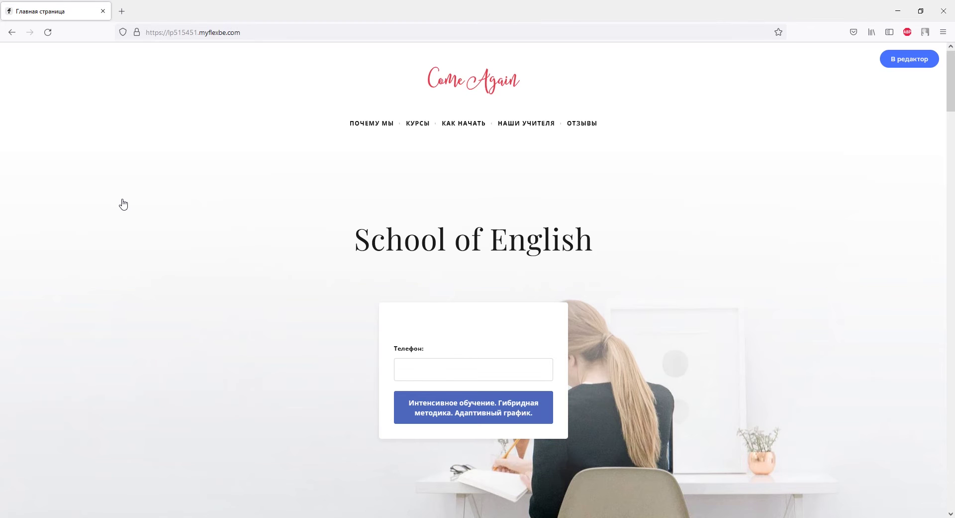
pyautogui.scroll(-5, 123, 202)
pyautogui.scroll(-4, 121, 199)
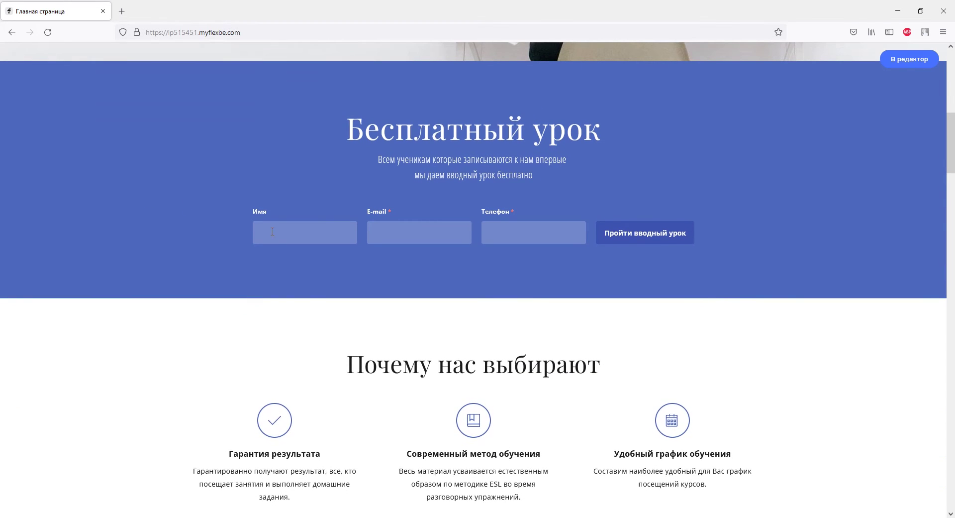
pyautogui.write('Дарья')
pyautogui.click(409, 223)
pyautogui.click(485, 236)
pyautogui.write('+380930000000')
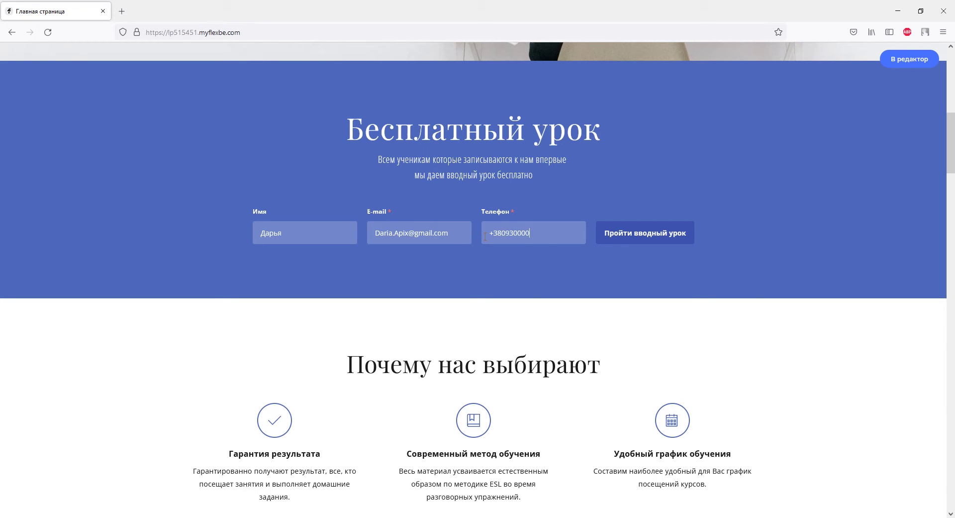
pyautogui.click(604, 233)
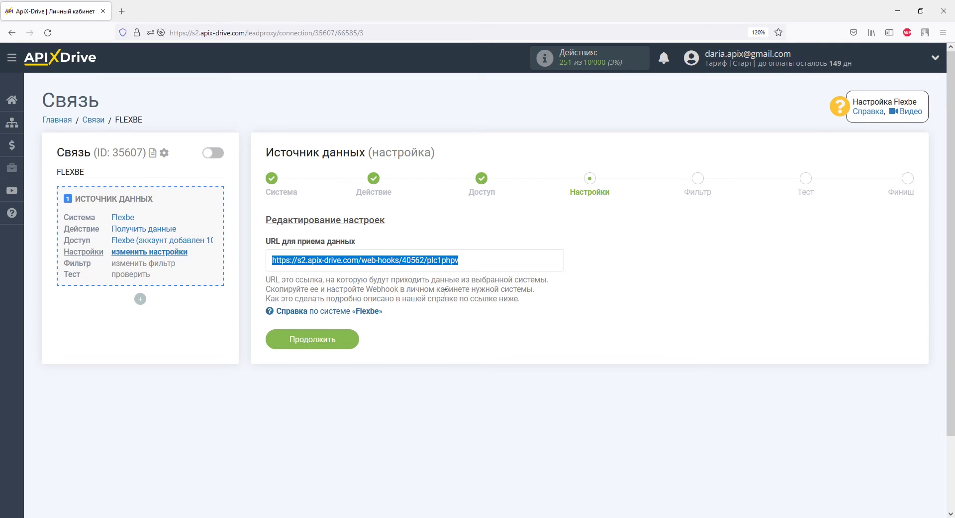
pyautogui.click(349, 338)
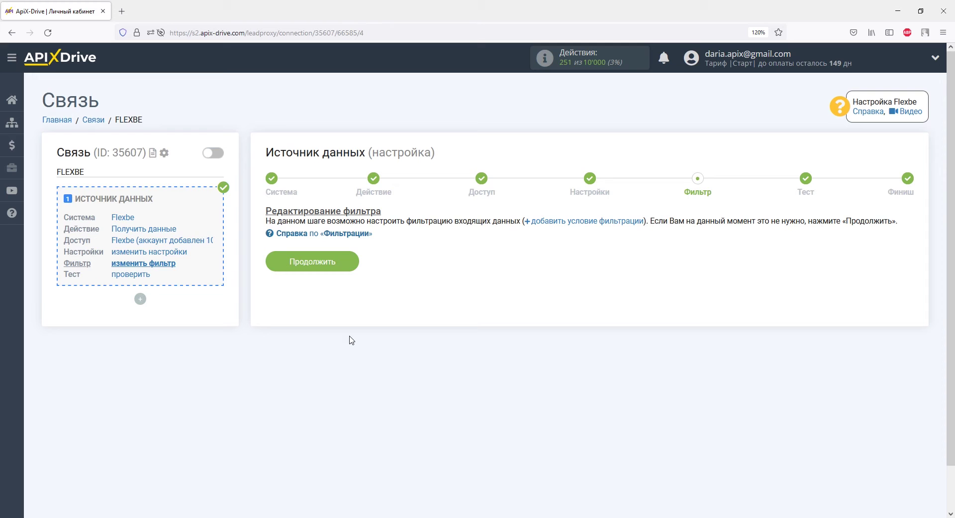
# Step: Skip the filter, check the loaded Flexbe test lead fields, and finish the source setup
pyautogui.click(337, 268)
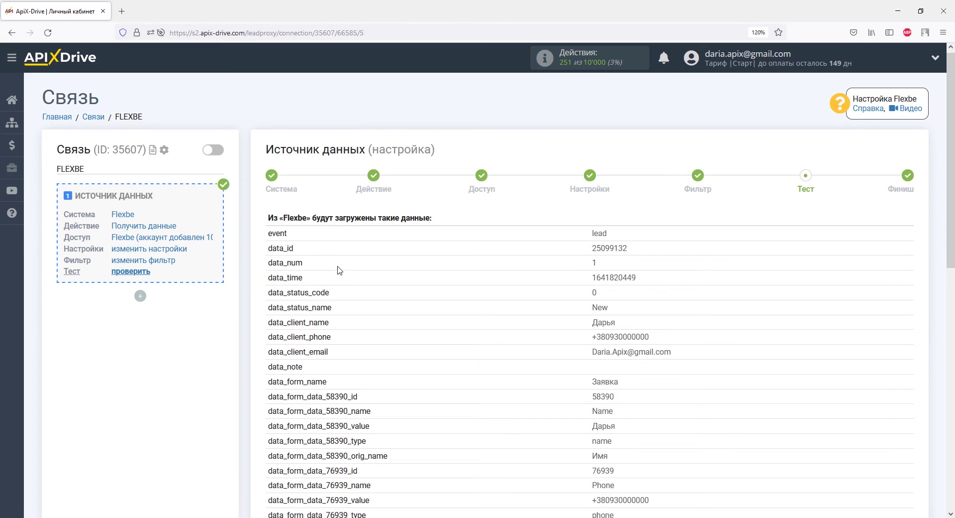
pyautogui.scroll(-5, 338, 270)
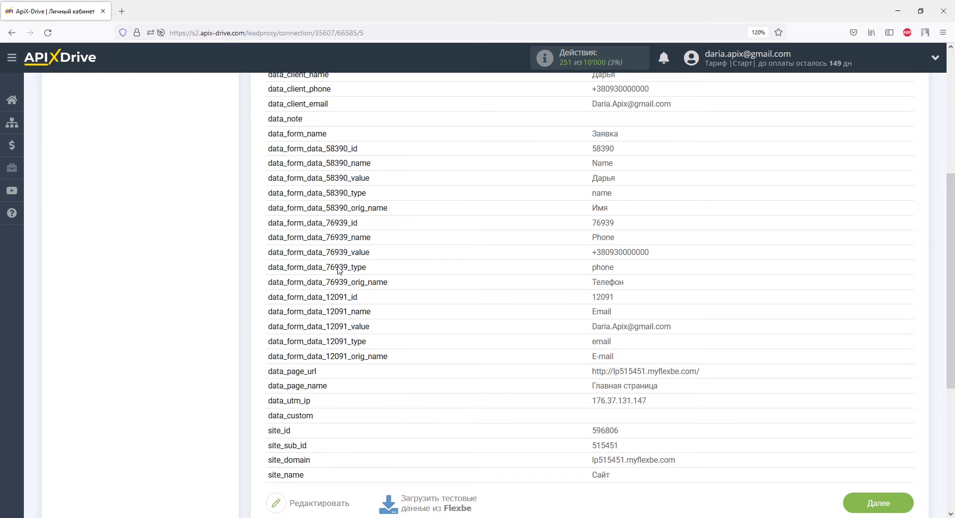
pyautogui.scroll(-5, 338, 269)
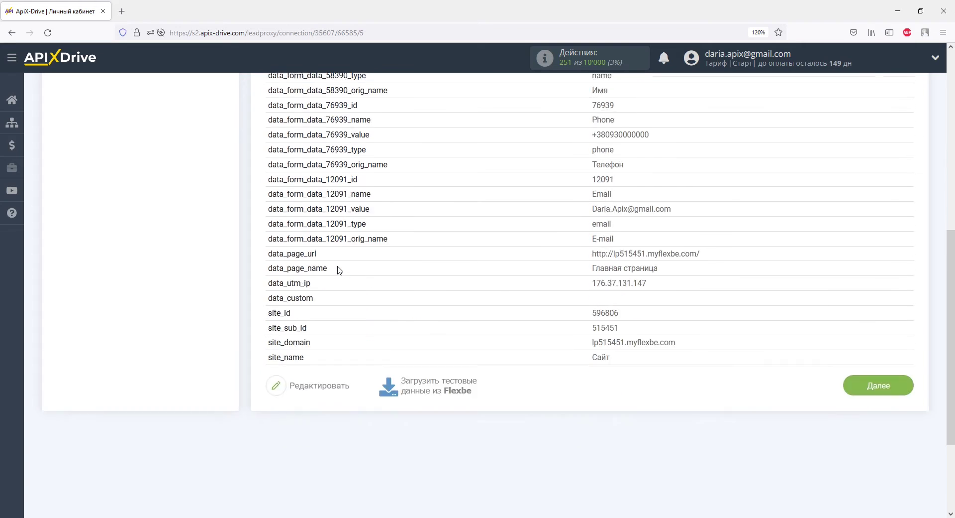
pyautogui.click(871, 249)
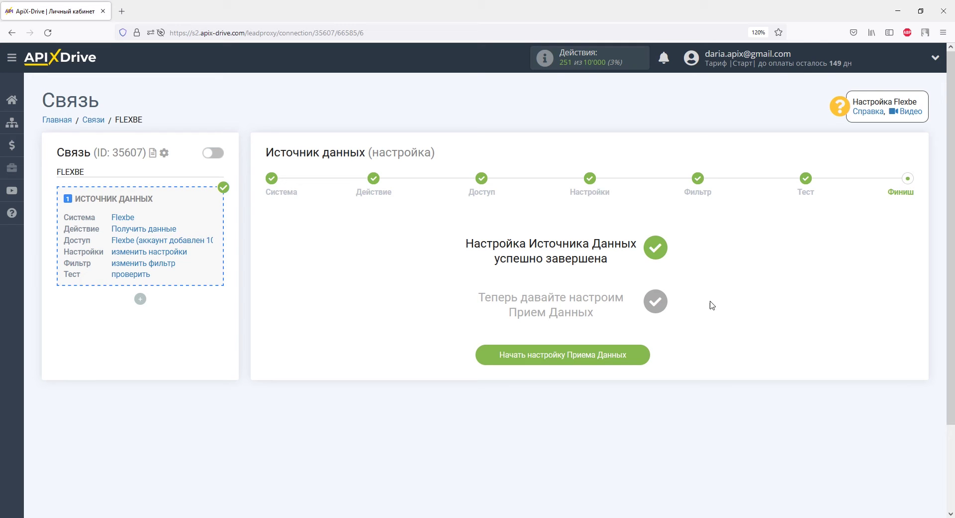
# Step: Start the 'Прием Данных' setup and scroll through the receiving-systems list
pyautogui.click(632, 361)
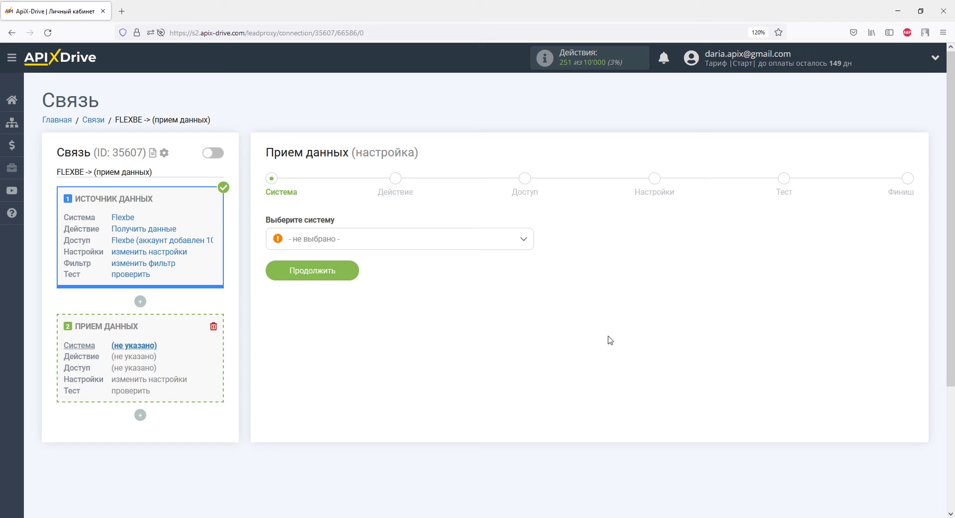
pyautogui.click(524, 240)
pyautogui.moveTo(528, 262); pyautogui.dragTo(529, 400)
# Step: Choose YClients as the receiver with action 'Отправка клиентов' and advance to account access
pyautogui.click(341, 274)
pyautogui.click(312, 270)
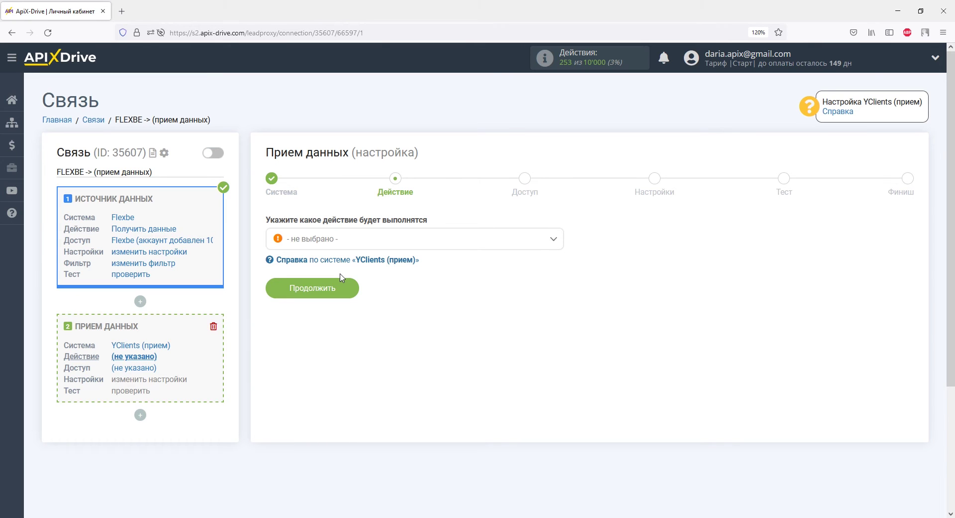
pyautogui.click(336, 241)
pyautogui.click(338, 284)
pyautogui.click(345, 288)
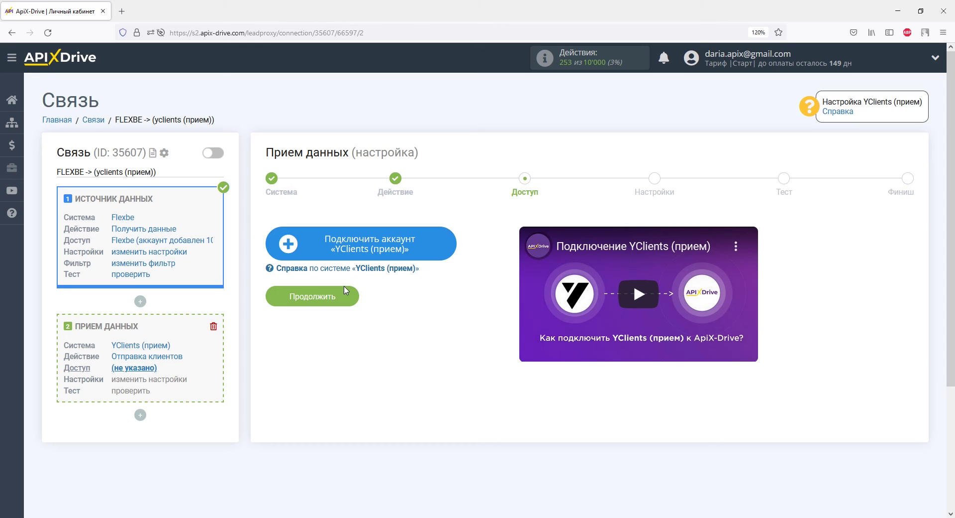
# Step: Begin connecting a YClients account and copy the shared API key from the help guide
pyautogui.click(309, 243)
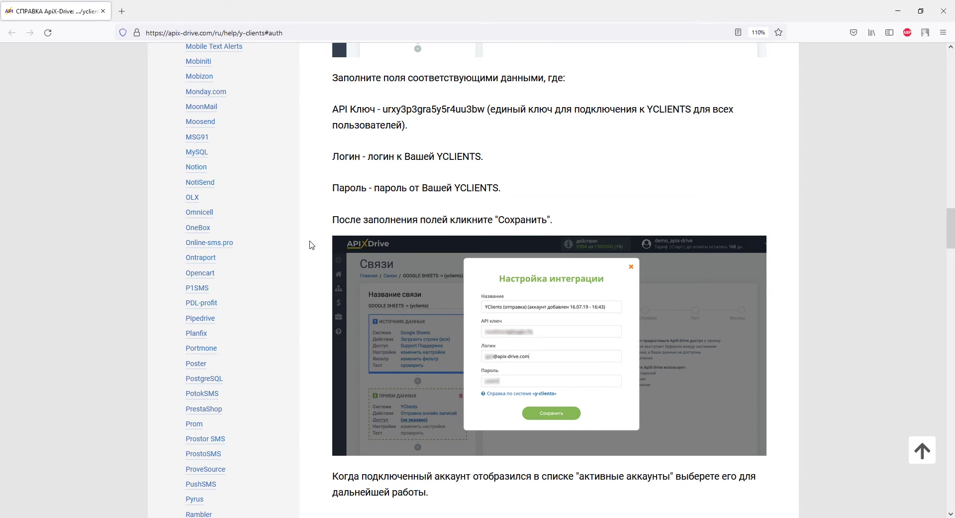
pyautogui.moveTo(383, 109); pyautogui.dragTo(486, 109)
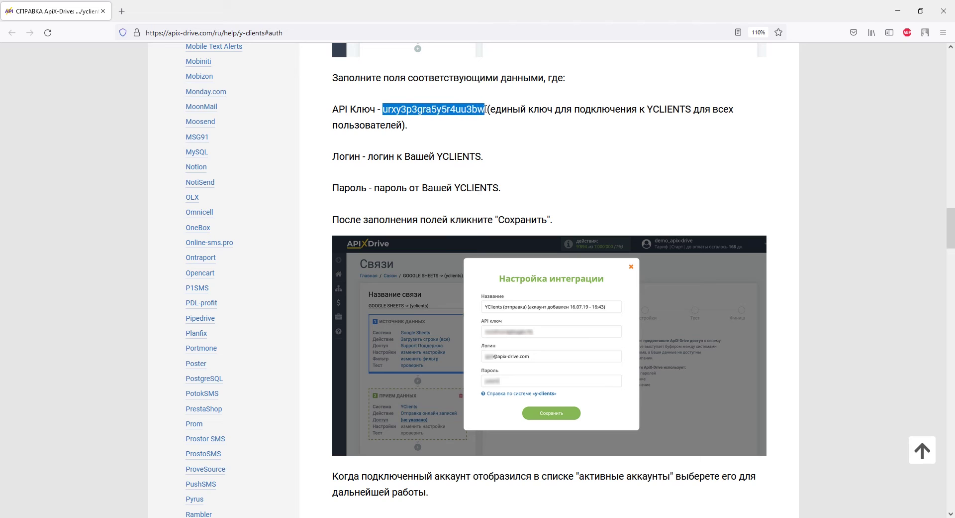
pyautogui.rightClick(486, 109)
pyautogui.click(494, 120)
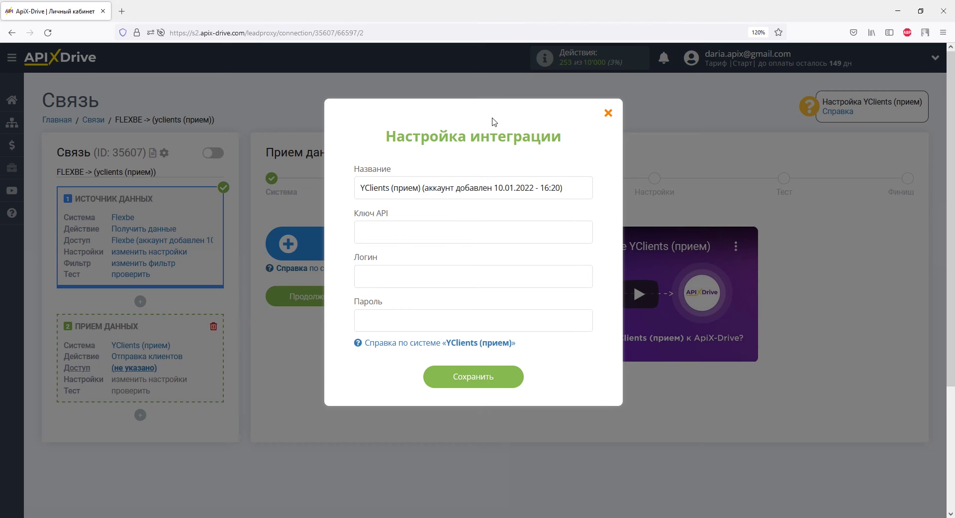
# Step: Connect the YClients account by pasting the API key, login and password, then continue to settings
pyautogui.rightClick(450, 230)
pyautogui.click(468, 301)
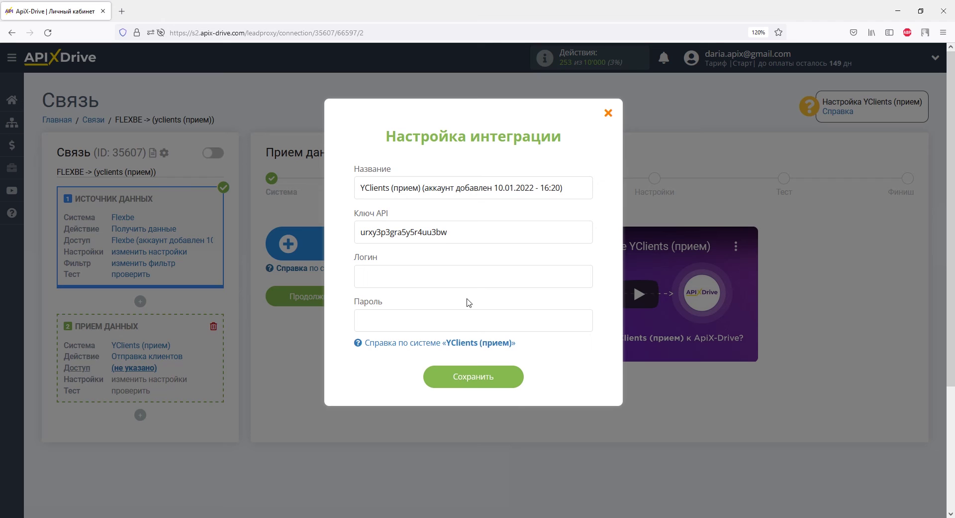
pyautogui.rightClick(425, 276)
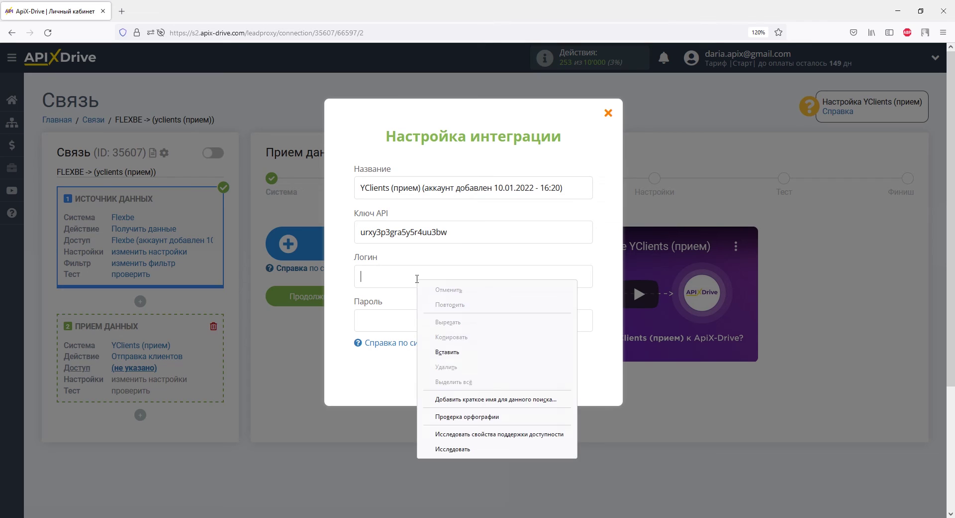
pyautogui.click(440, 350)
pyautogui.rightClick(423, 319)
pyautogui.click(439, 388)
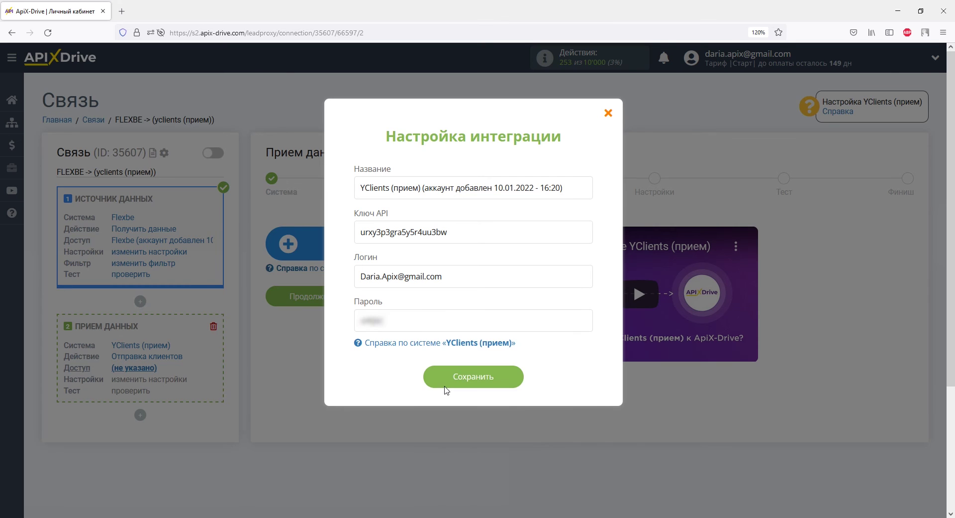
pyautogui.click(446, 378)
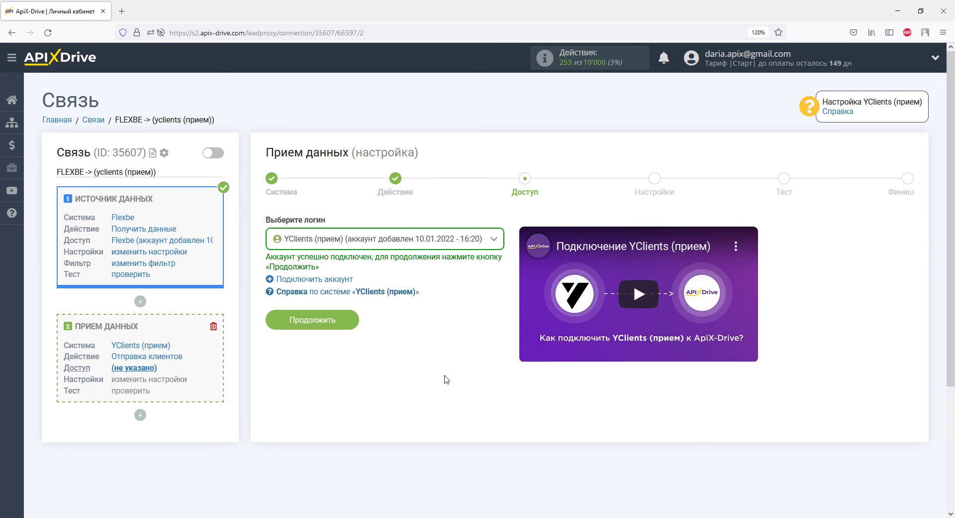
pyautogui.click(339, 319)
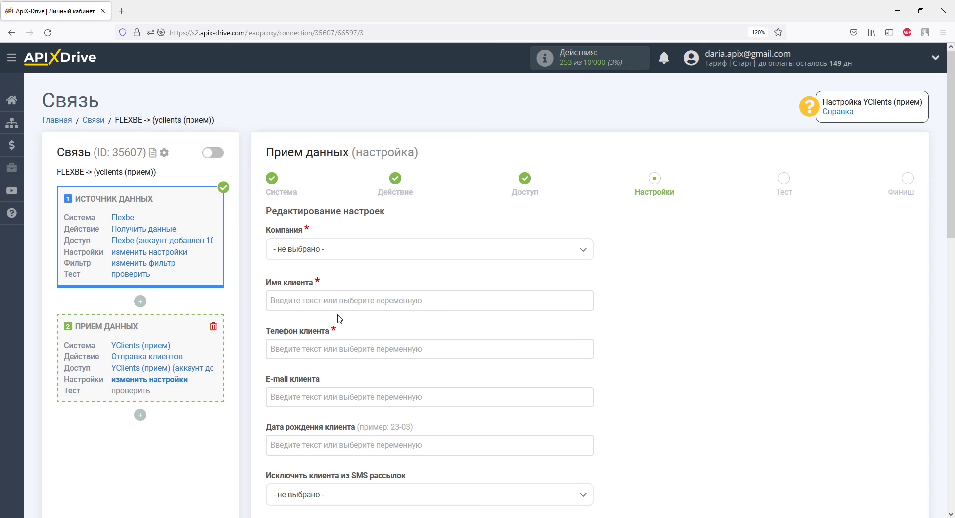
# Step: Choose company ApiX22 and map data_client_name, data_client_phone and data_client_email to the client fields
pyautogui.click(335, 255)
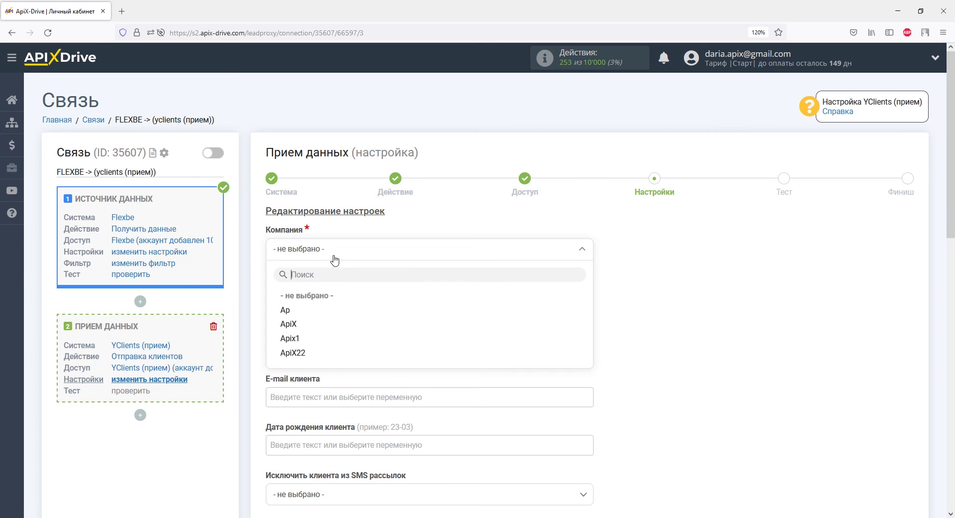
pyautogui.click(306, 354)
pyautogui.click(304, 301)
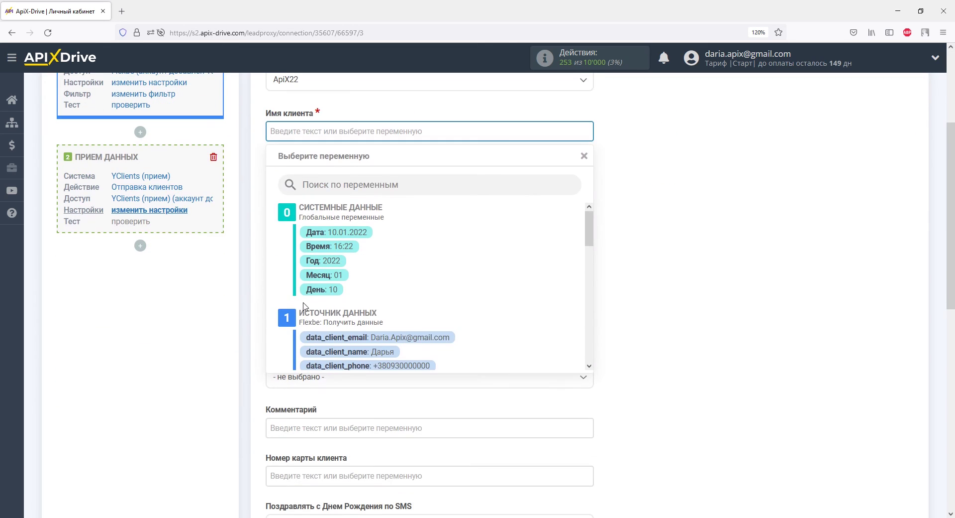
pyautogui.click(319, 349)
pyautogui.click(300, 179)
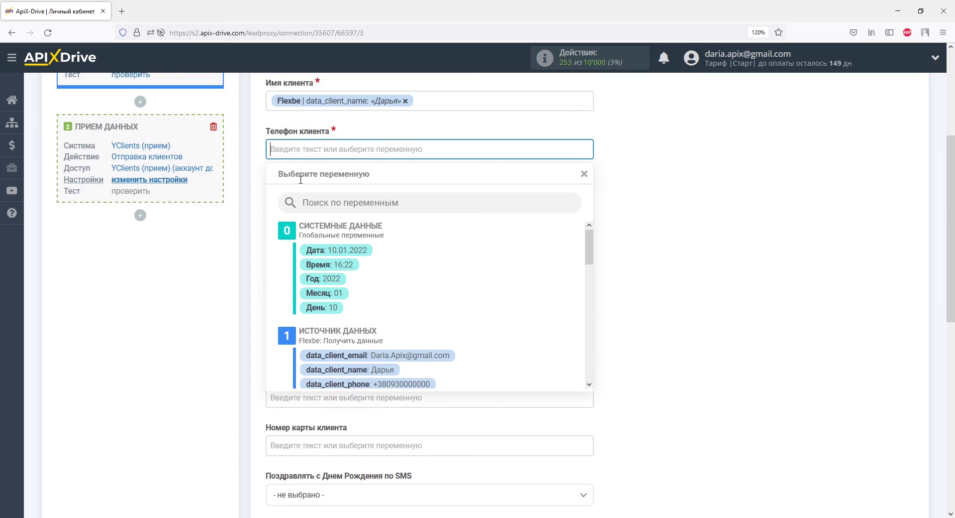
pyautogui.click(314, 367)
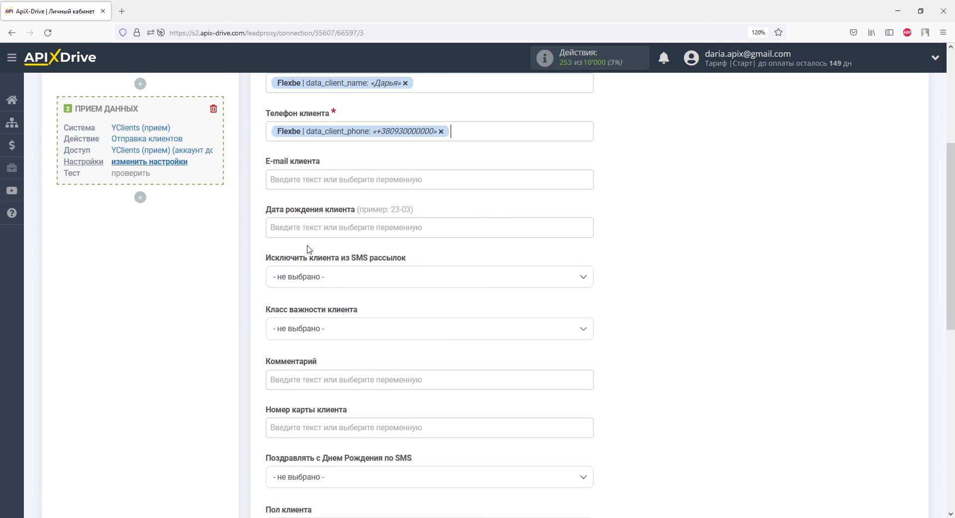
pyautogui.click(312, 179)
pyautogui.click(346, 337)
# Step: Add the comment 'Данные из Flexbe', save the field settings and send the test client
pyautogui.click(347, 338)
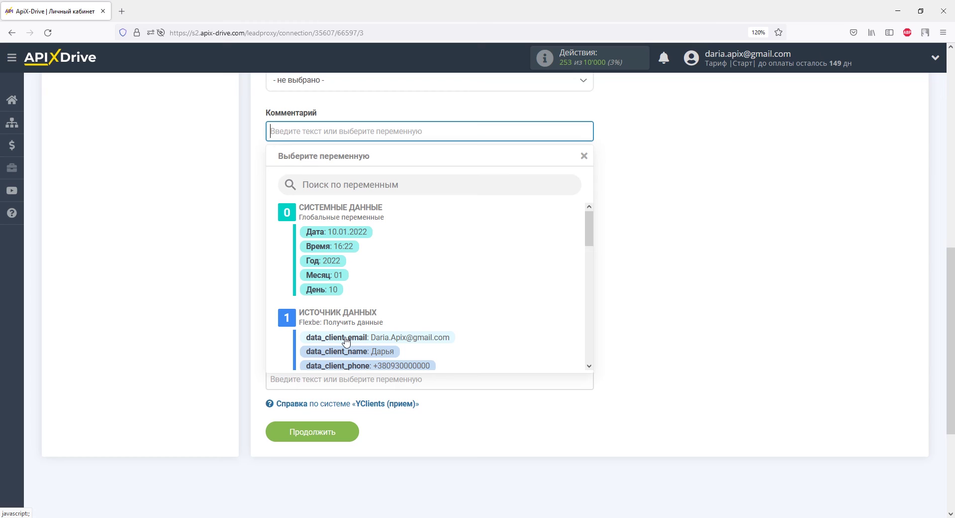
pyautogui.write('Данн')
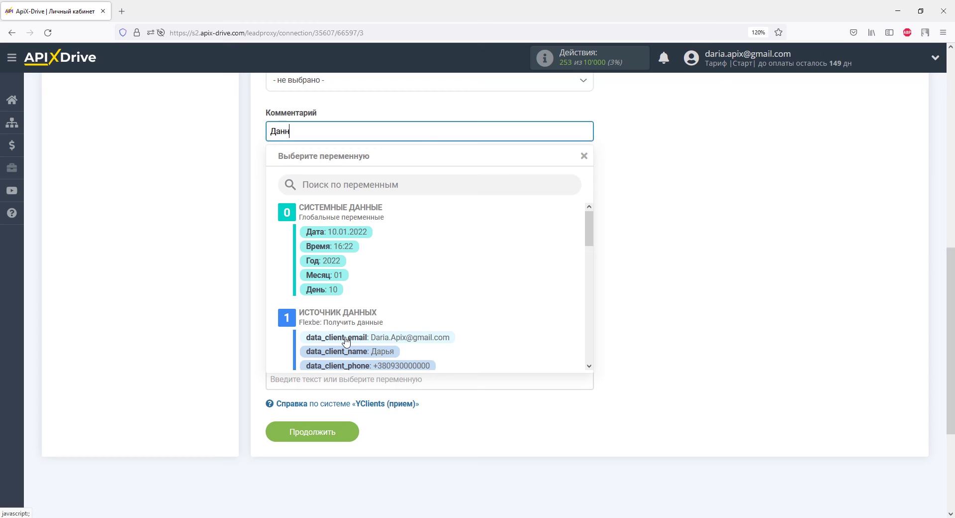
pyautogui.write('ые из Flexbe')
pyautogui.click(259, 338)
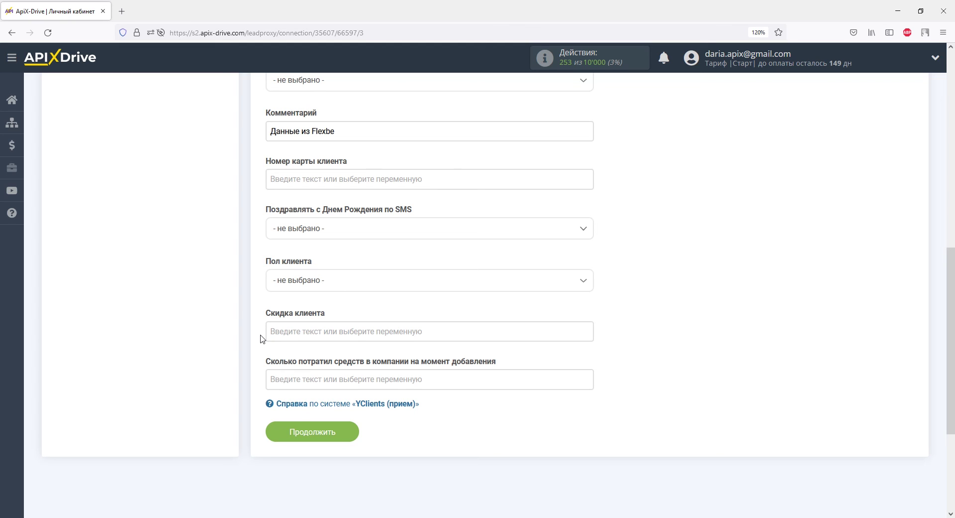
pyautogui.click(279, 434)
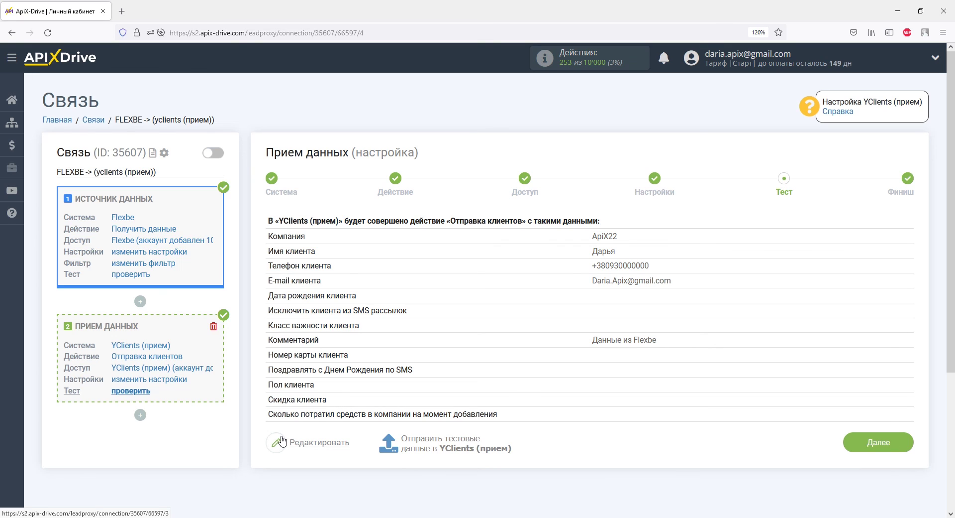
pyautogui.click(414, 440)
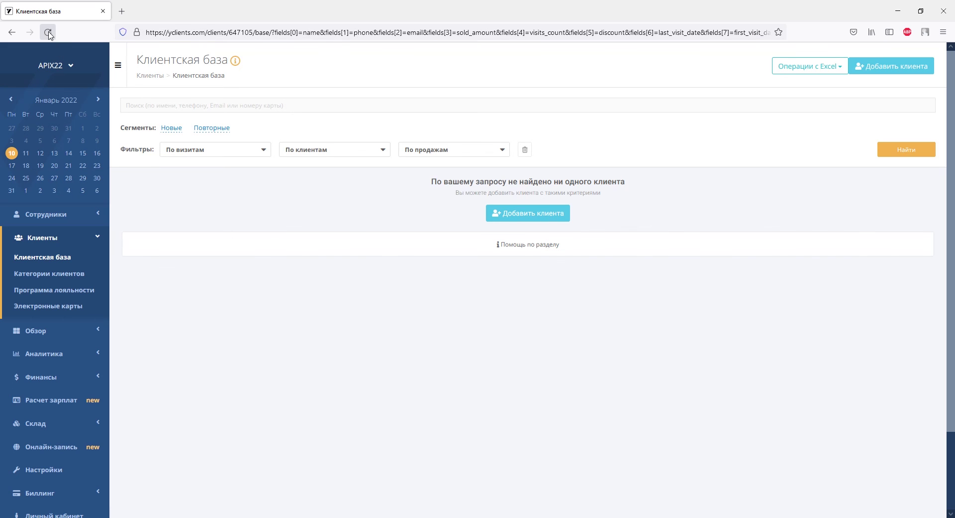
# Step: Reload the YCLIENTS client base, check the new client's card, and finish receiving setup in ApiX-Drive
pyautogui.click(48, 33)
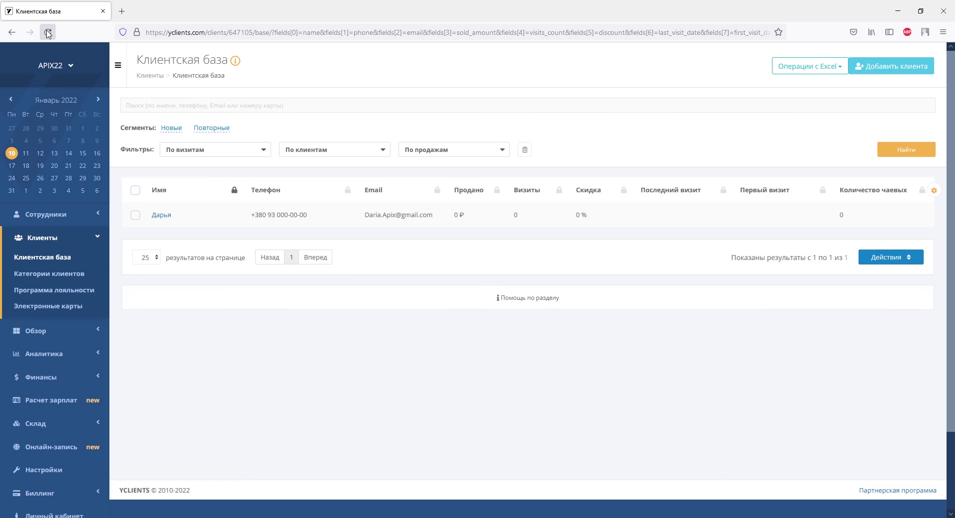
pyautogui.click(166, 213)
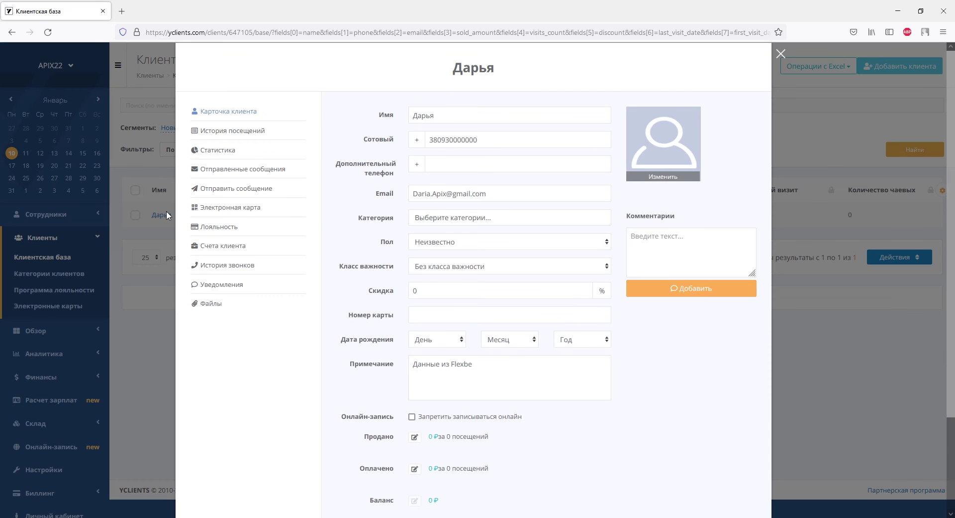
pyautogui.scroll(-3, 332, 215)
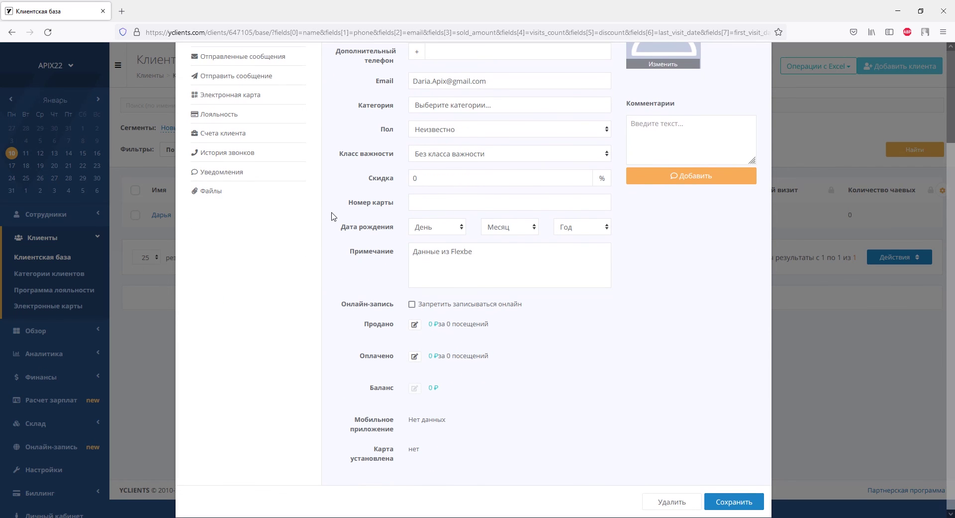
pyautogui.scroll(3, 333, 214)
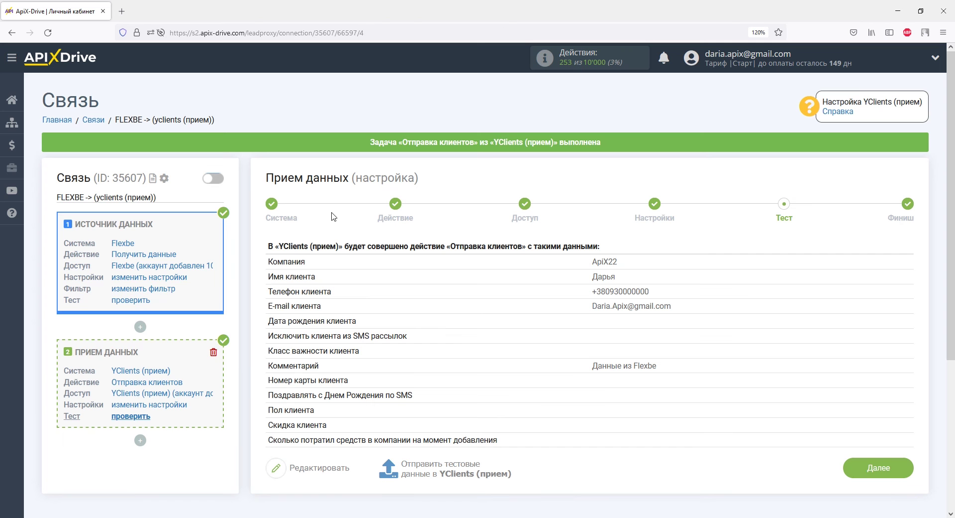
pyautogui.scroll(-3, 334, 221)
pyautogui.click(869, 279)
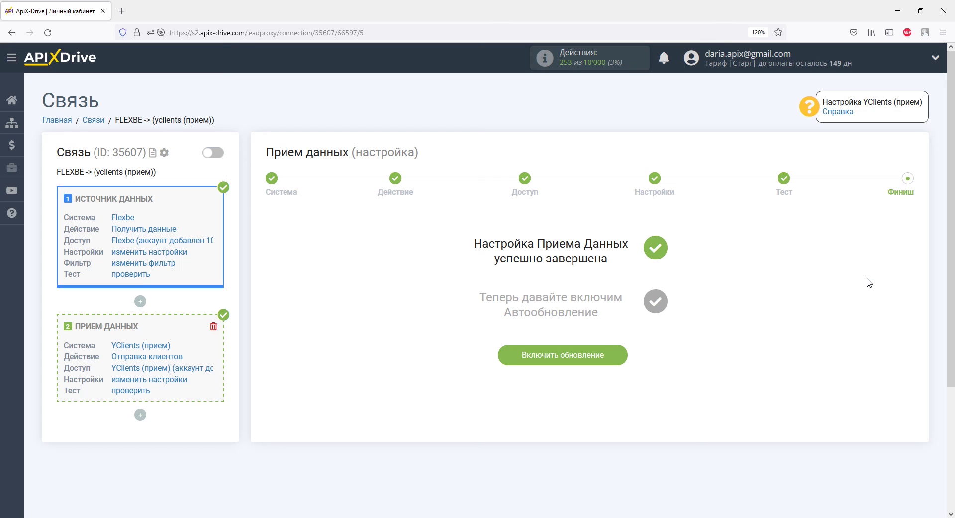
# Step: Enable auto-update for the FLEXBE → YClients connection with a 5 минут update interval
pyautogui.click(613, 355)
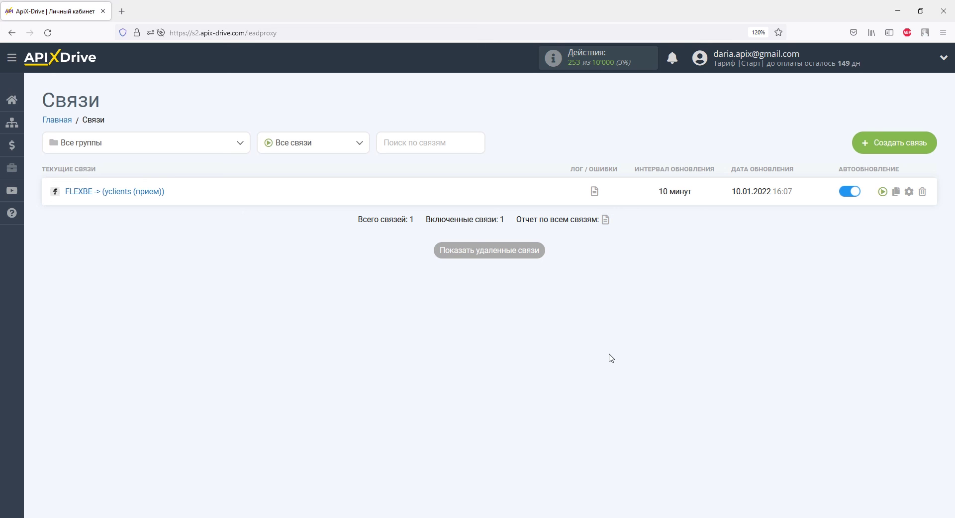
pyautogui.click(909, 189)
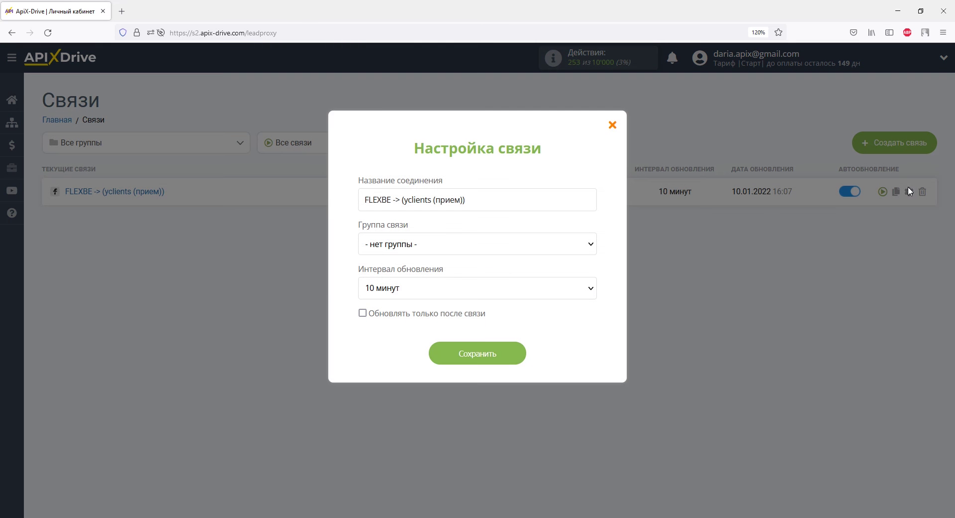
pyautogui.click(593, 297)
pyautogui.click(505, 120)
pyautogui.click(505, 354)
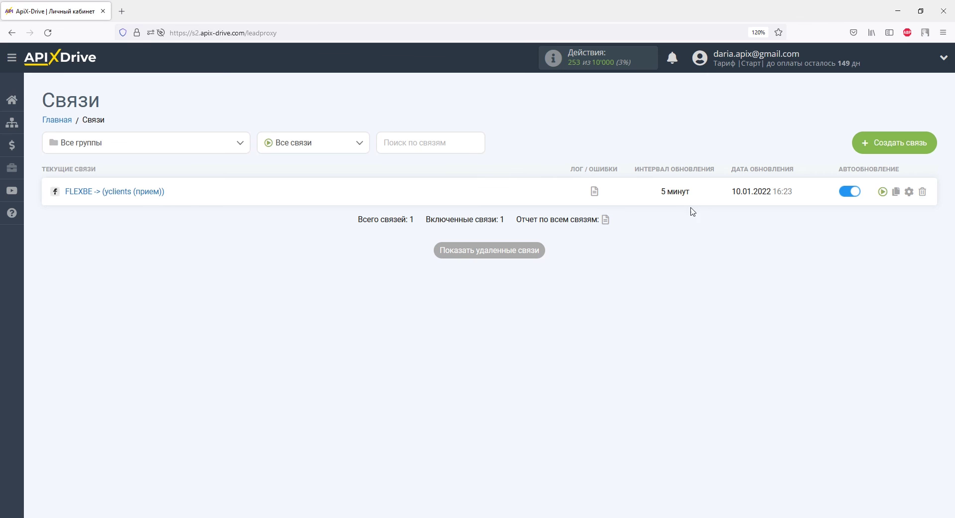